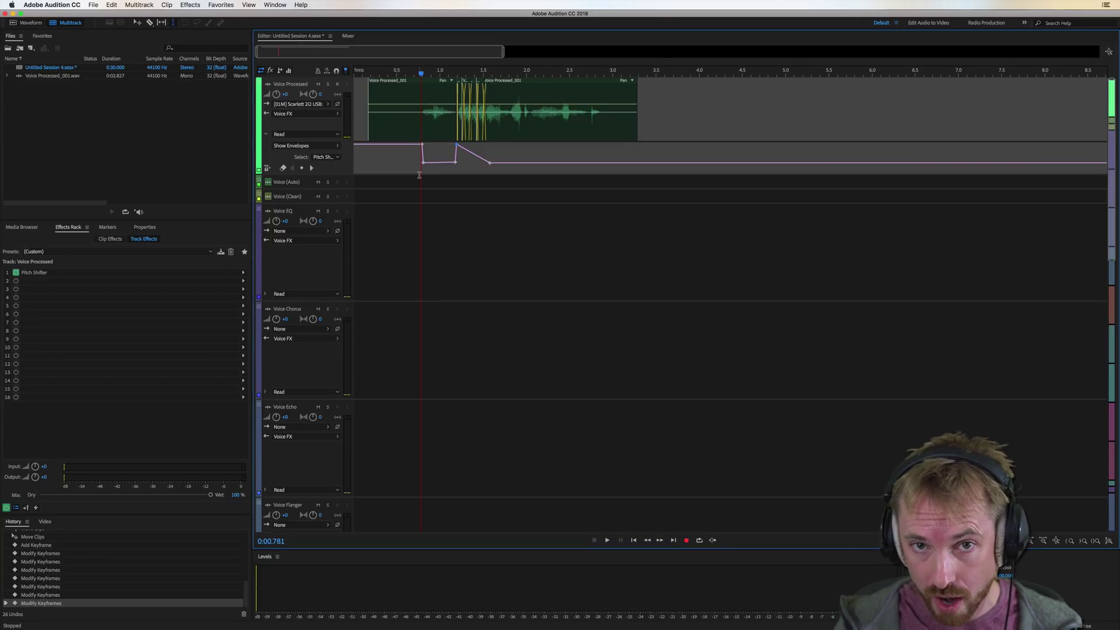
- Pull the Pitch Shifter envelope's peak keyframe down to 0.500 and play it back to check
{"action": "key", "text": "space"}
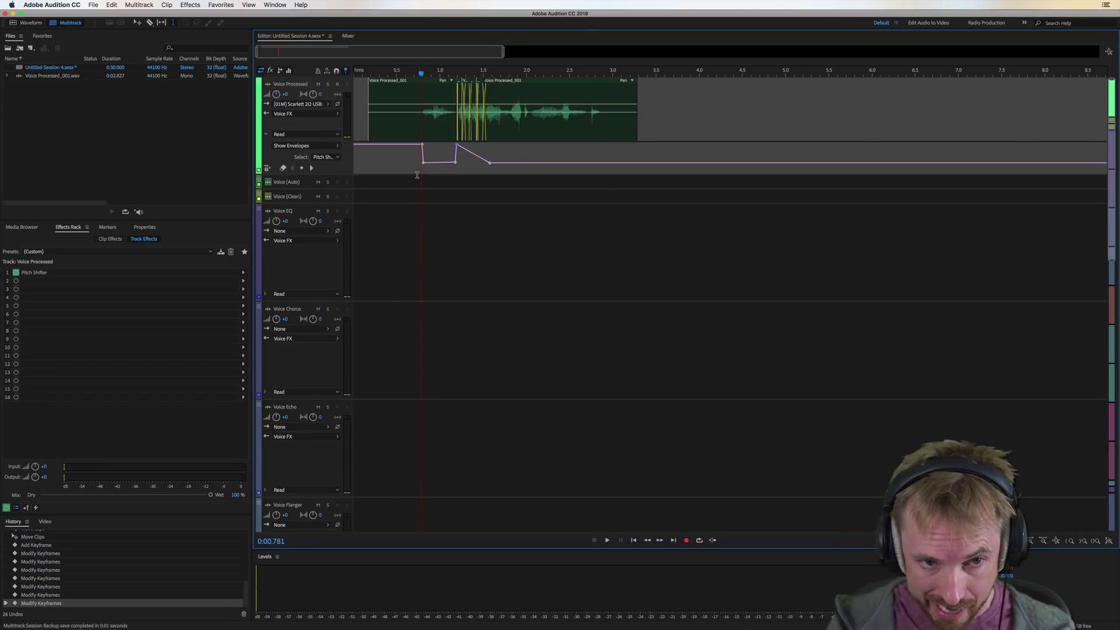
{"action": "left_click_drag", "start_coordinate": [456, 144], "coordinate": [459, 177]}
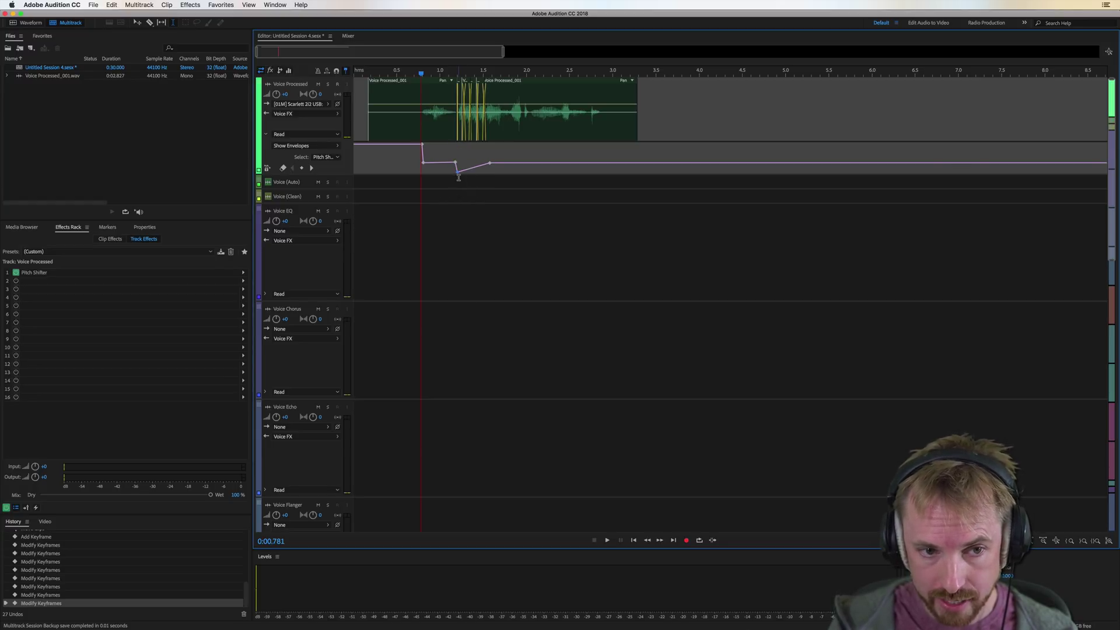
{"action": "key", "text": "space"}
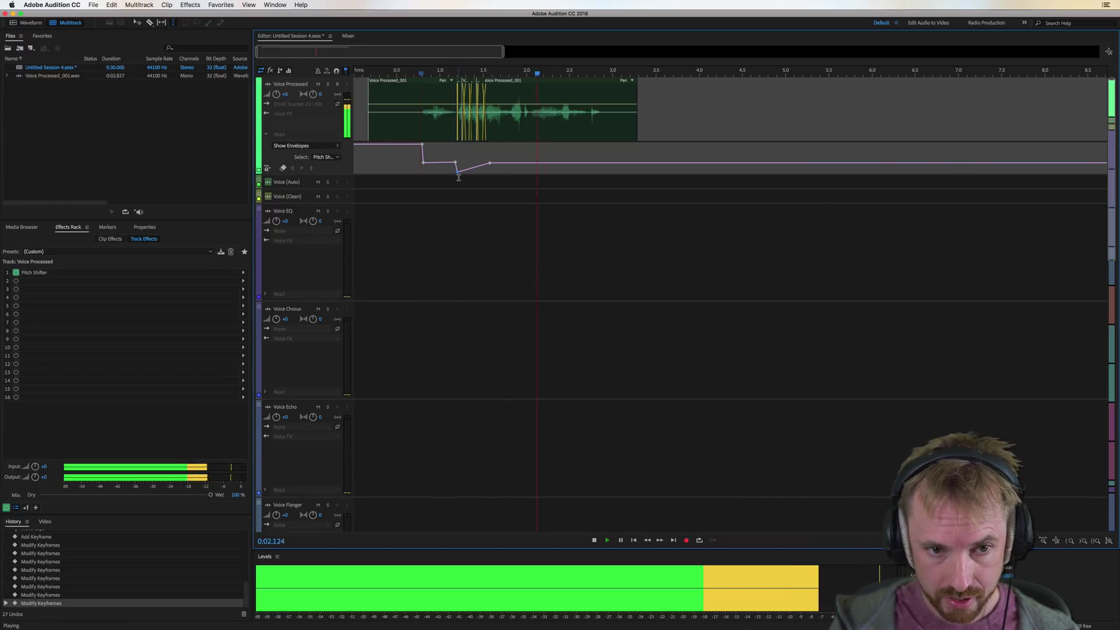
{"action": "key", "text": "space"}
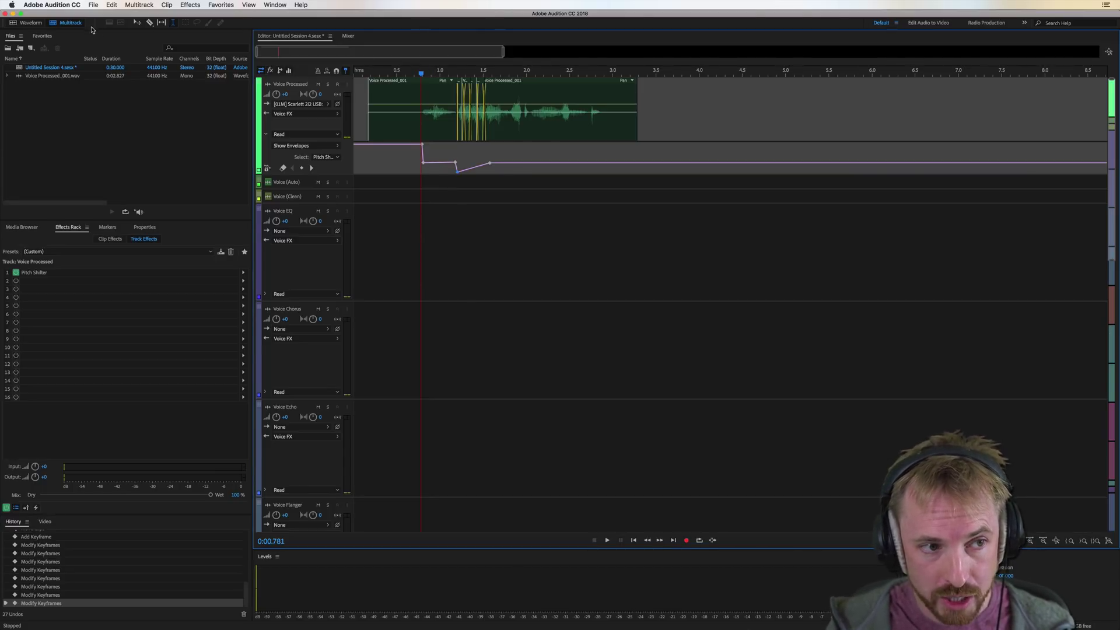
- Create a new multitrack session with Template set to None, overwriting the existing Untitled Session 5
{"action": "left_click", "coordinate": [95, 5]}
{"action": "mouse_move", "coordinate": [100, 16]}
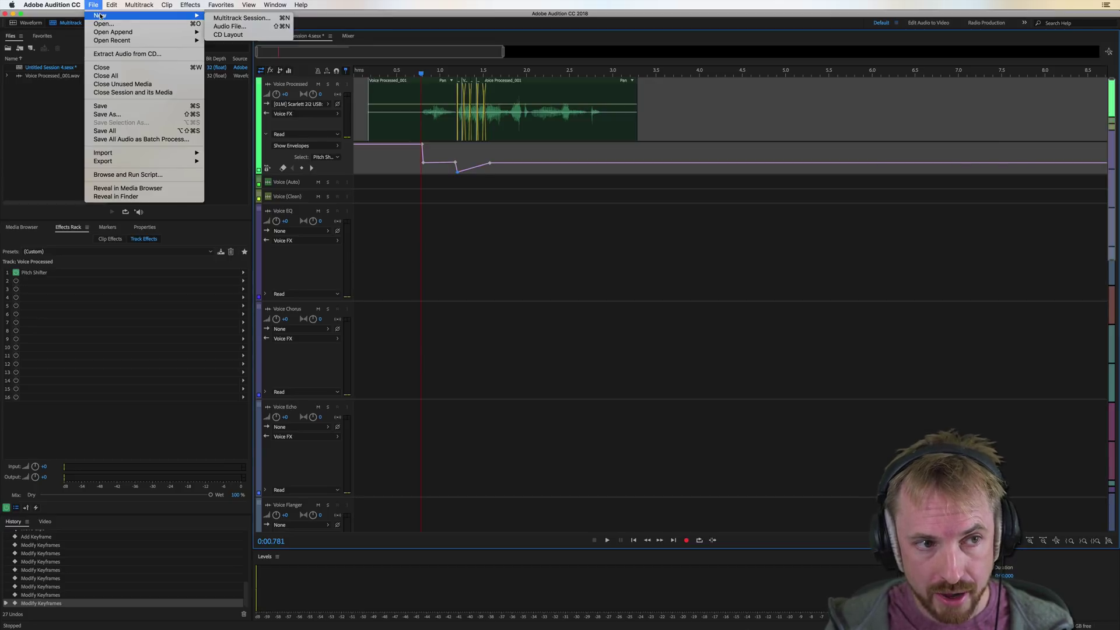
{"action": "left_click", "coordinate": [211, 18]}
{"action": "left_click", "coordinate": [556, 313]}
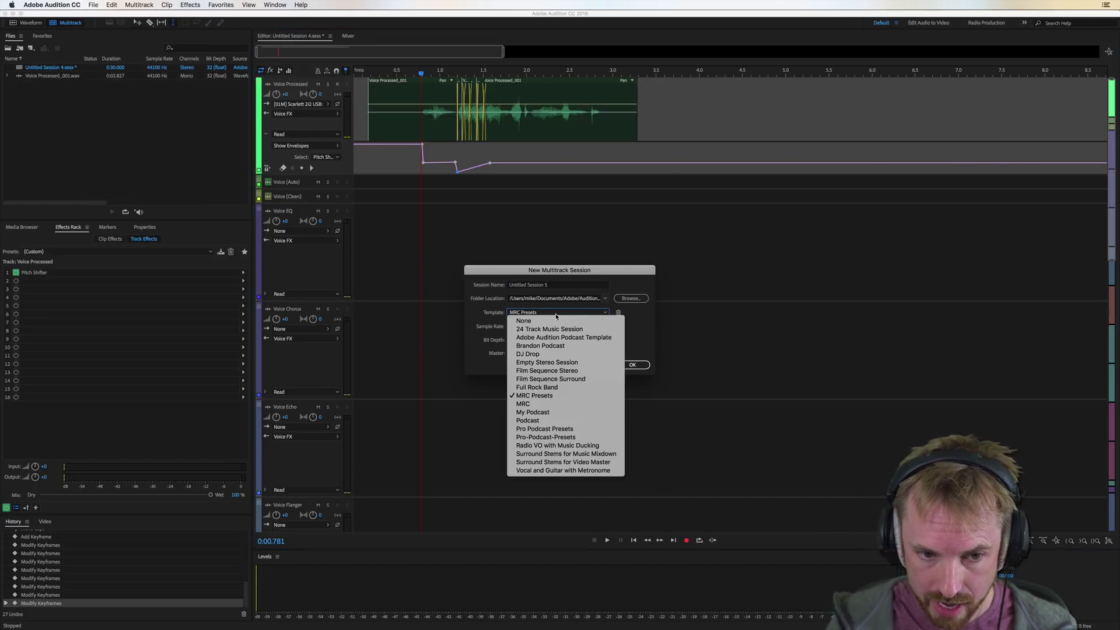
{"action": "left_click", "coordinate": [524, 320]}
{"action": "left_click", "coordinate": [633, 364]}
{"action": "left_click", "coordinate": [644, 337]}
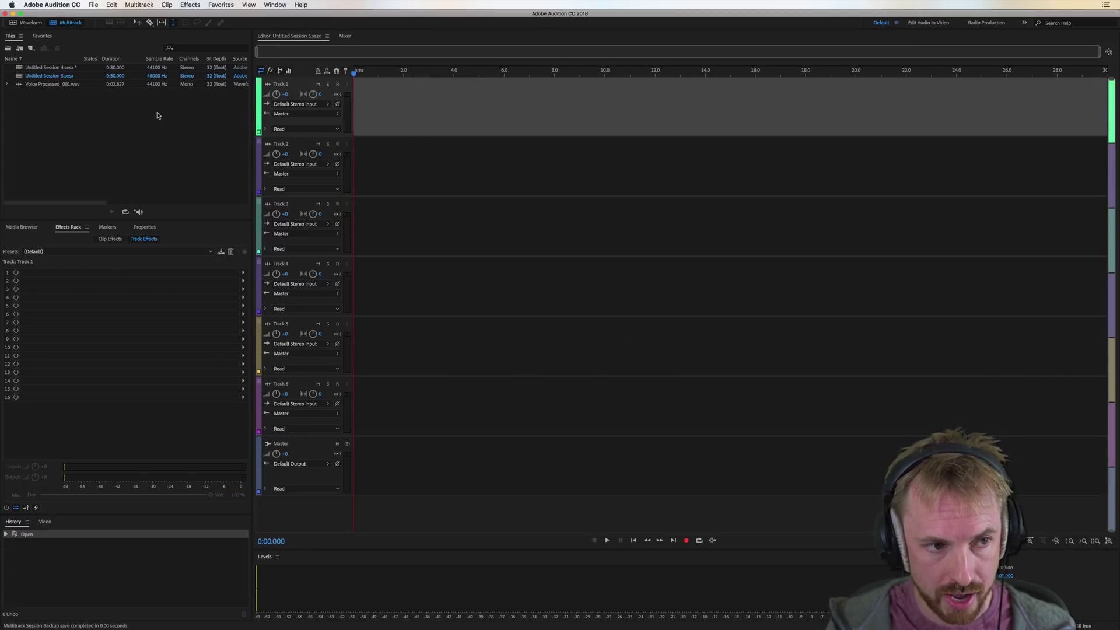
- Place Voice Processed_001.wav on Track 1 as a 48000 Hz copy, play it twice and zoom in
{"action": "left_click_drag", "start_coordinate": [62, 85], "coordinate": [367, 76]}
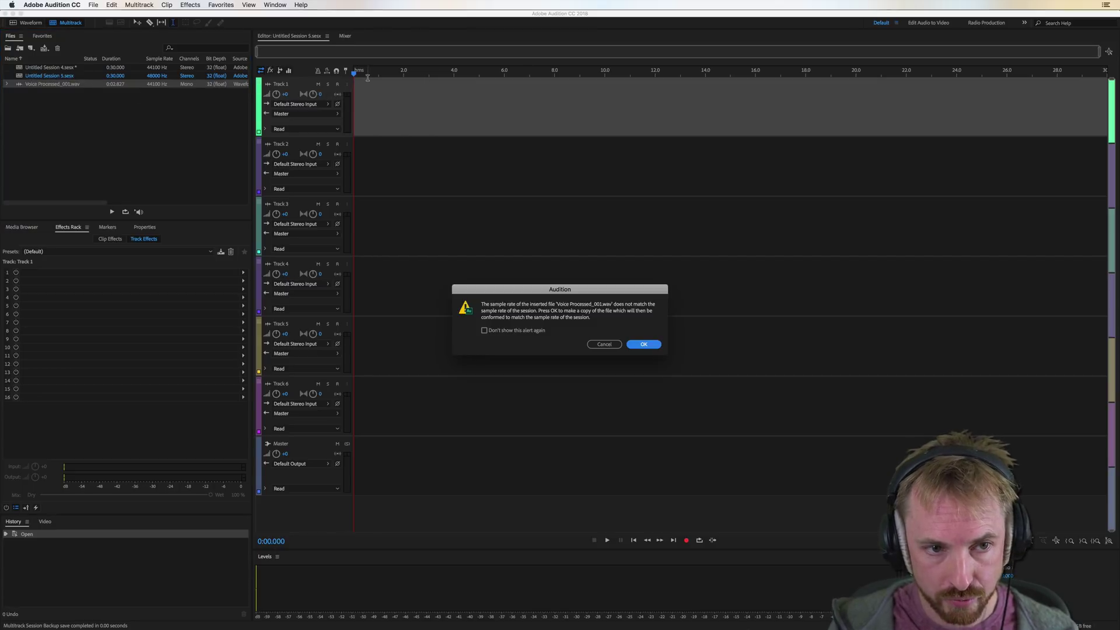
{"action": "key", "text": "Return"}
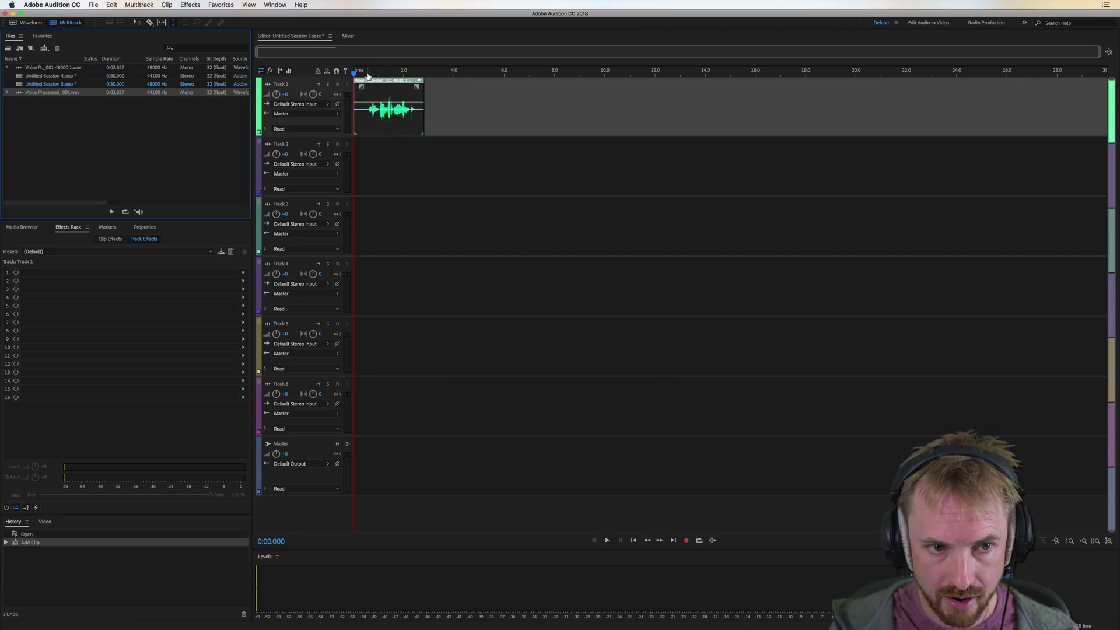
{"action": "left_click", "coordinate": [367, 76]}
{"action": "key", "text": "space"}
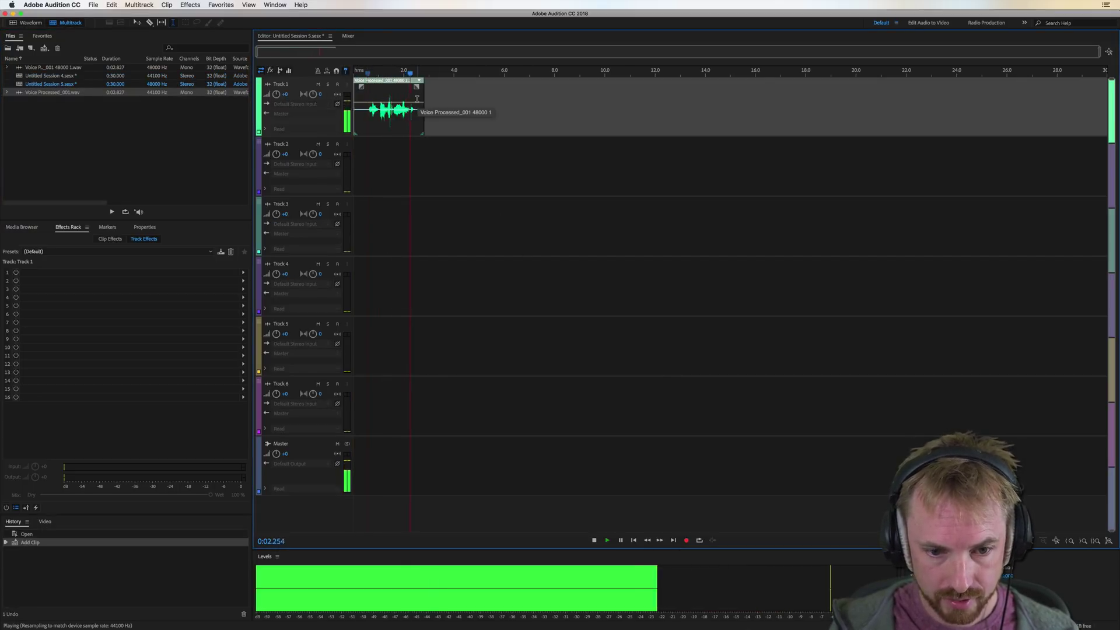
{"action": "key", "text": "space"}
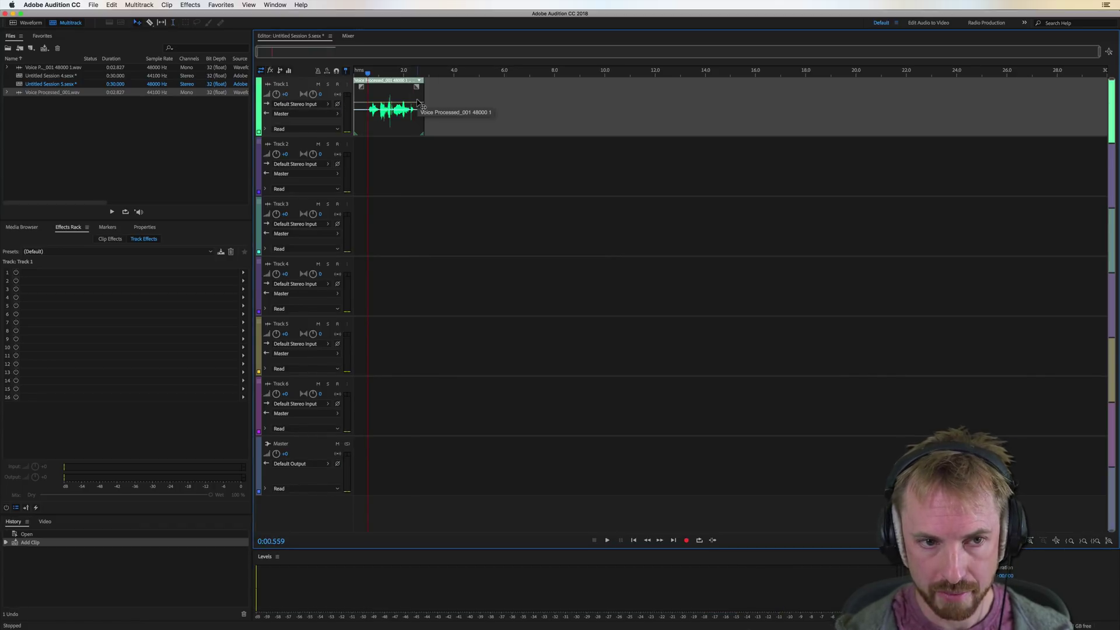
{"action": "key", "text": "space"}
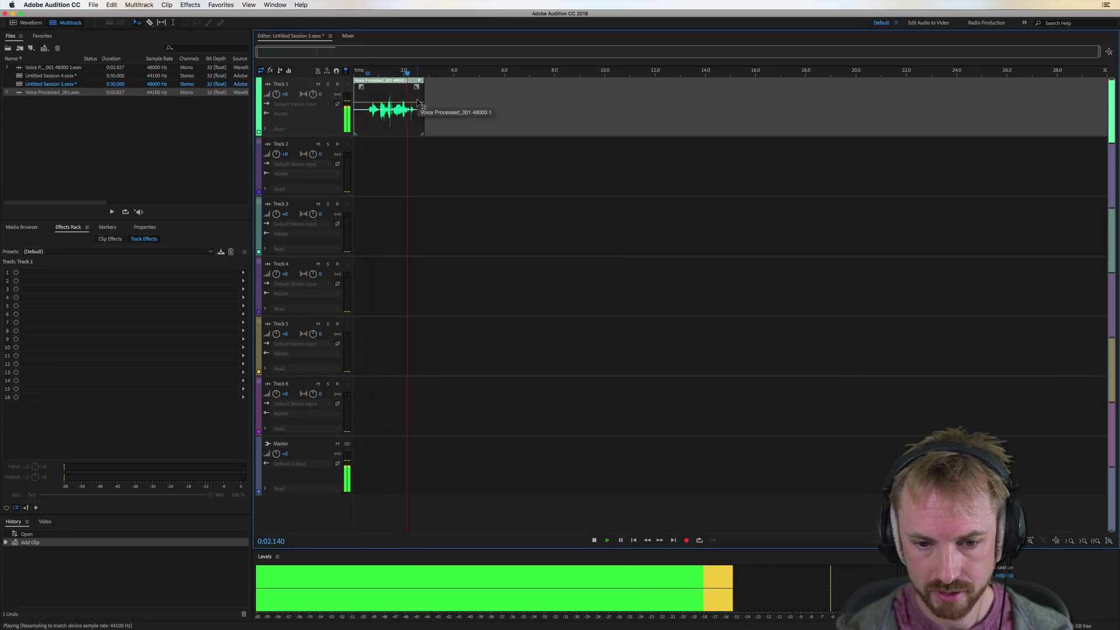
{"action": "key", "text": "space"}
{"action": "scroll", "coordinate": [377, 74], "scroll_direction": "up", "scroll_amount": 5}
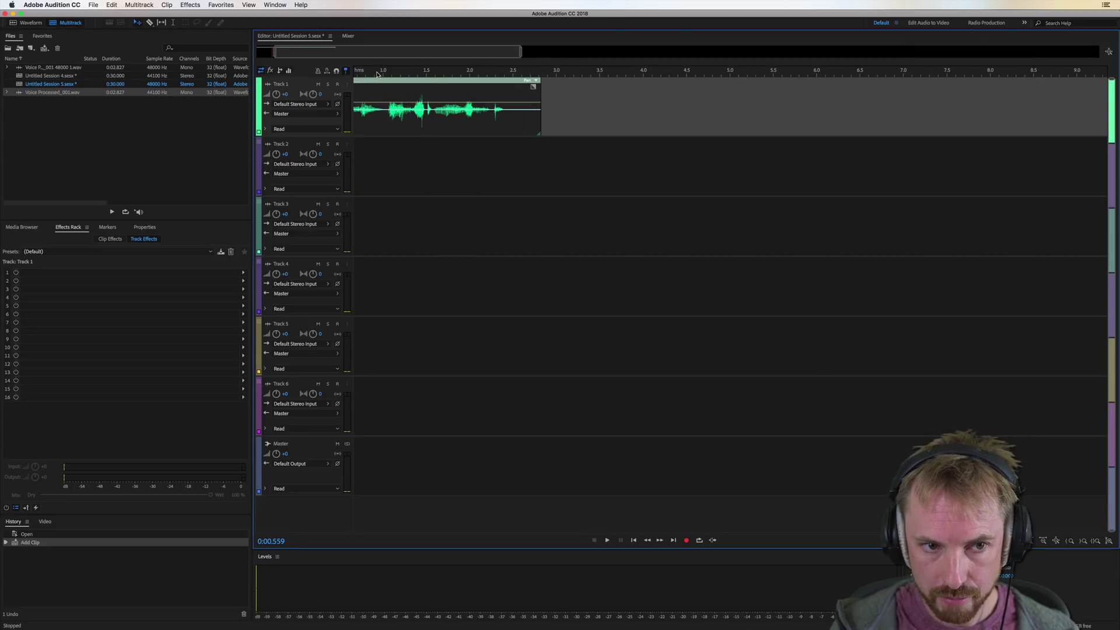
{"action": "scroll", "coordinate": [377, 74], "scroll_direction": "up", "scroll_amount": 4}
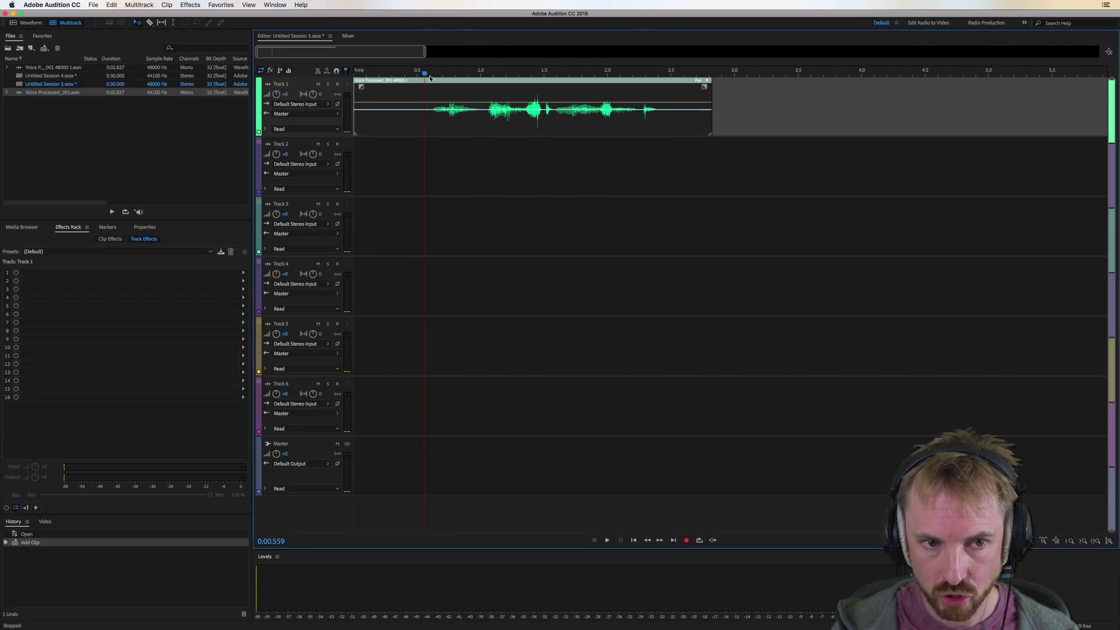
- Add Time and Pitch > Pitch Shifter (12 semitones, ratio 2.0000) to Track 1's first effects slot
{"action": "left_click", "coordinate": [244, 276]}
{"action": "mouse_move", "coordinate": [291, 370]}
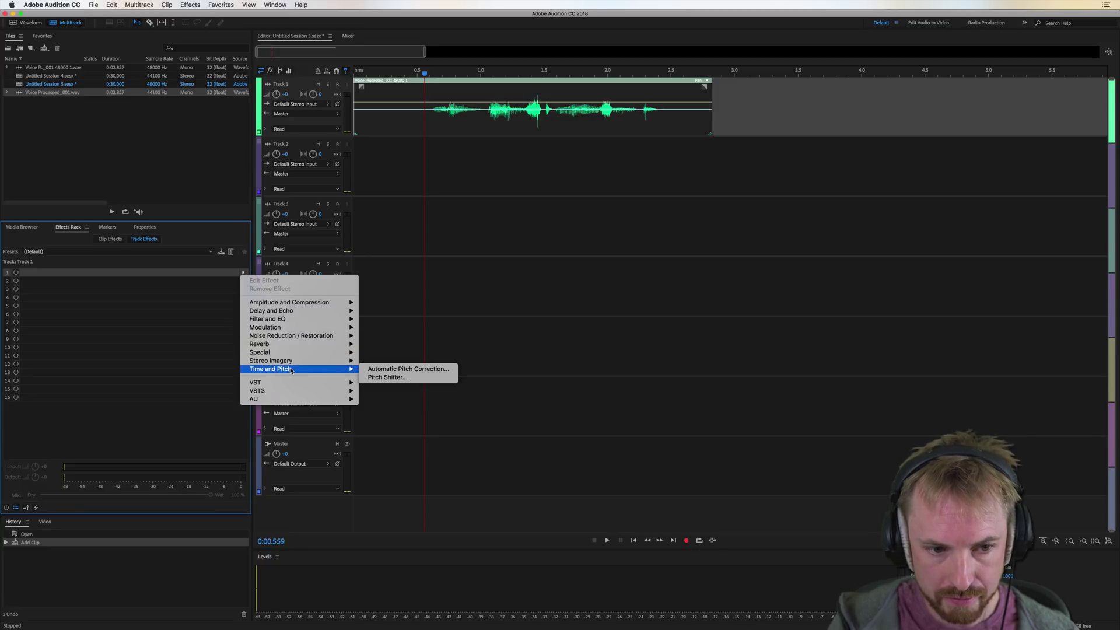
{"action": "left_click", "coordinate": [386, 377]}
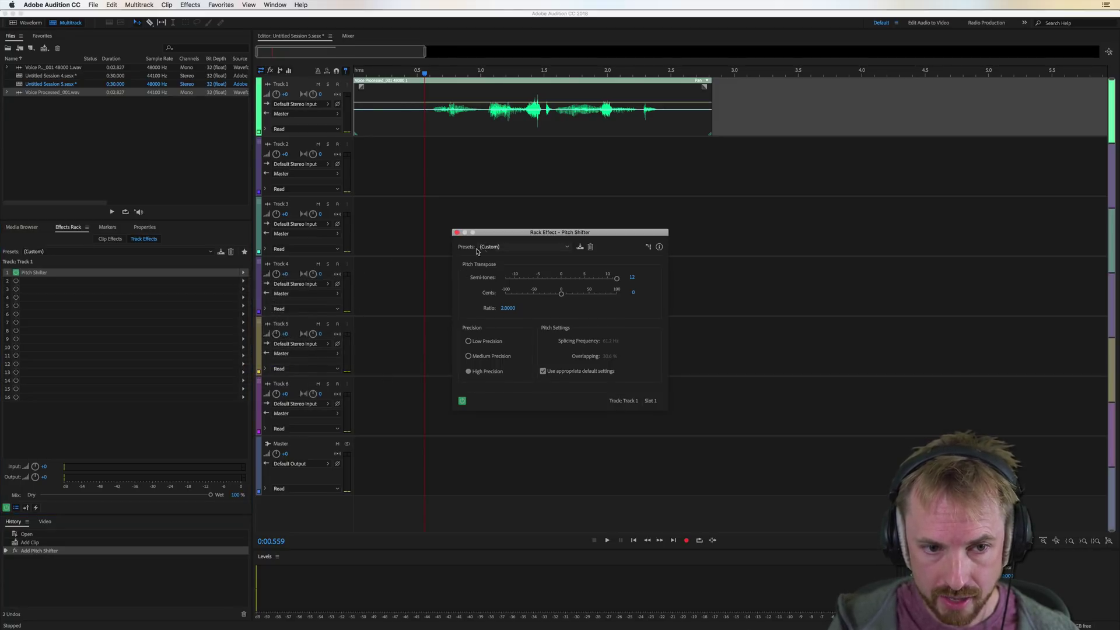
{"action": "left_click", "coordinate": [457, 233]}
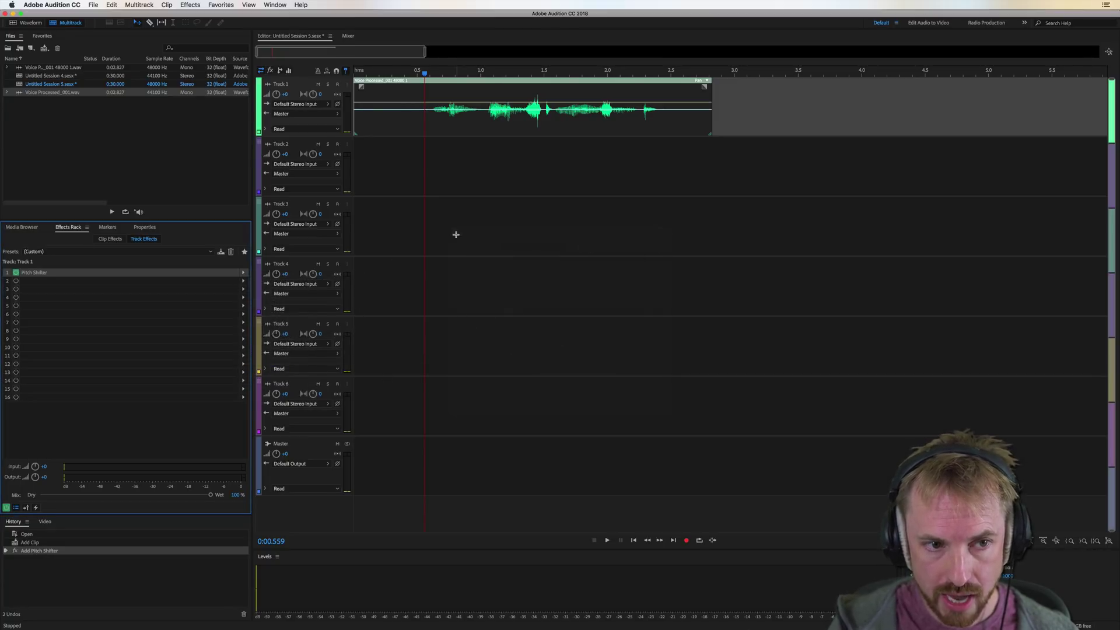
- Expand Track 1's automation lane and show the Pitch Shifter Transpose Ratio envelope
{"action": "left_click", "coordinate": [265, 129]}
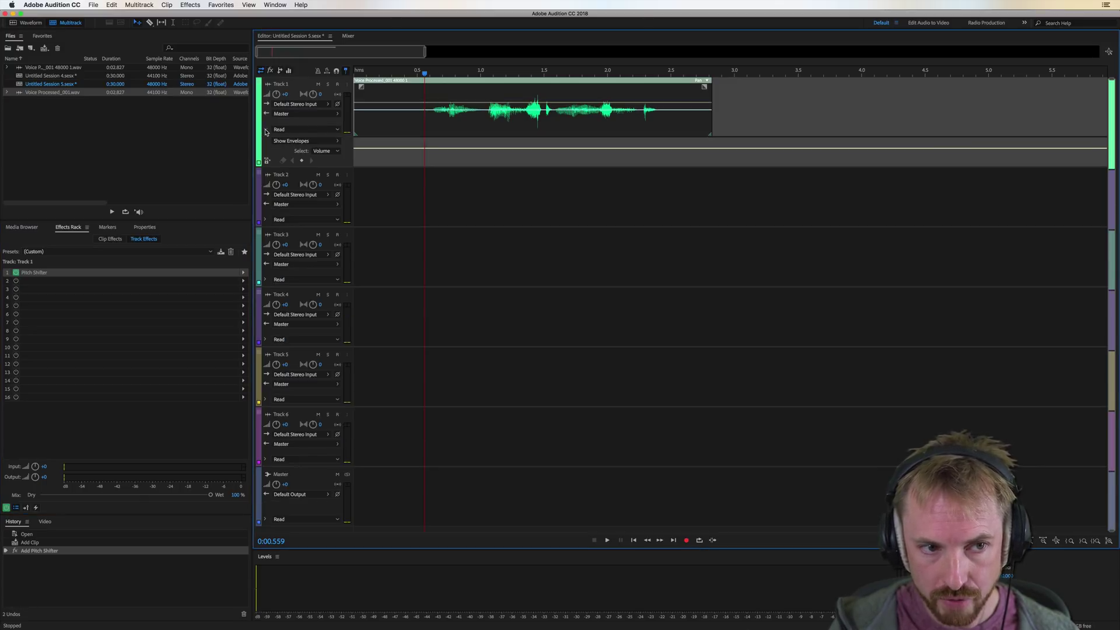
{"action": "left_click", "coordinate": [306, 141]}
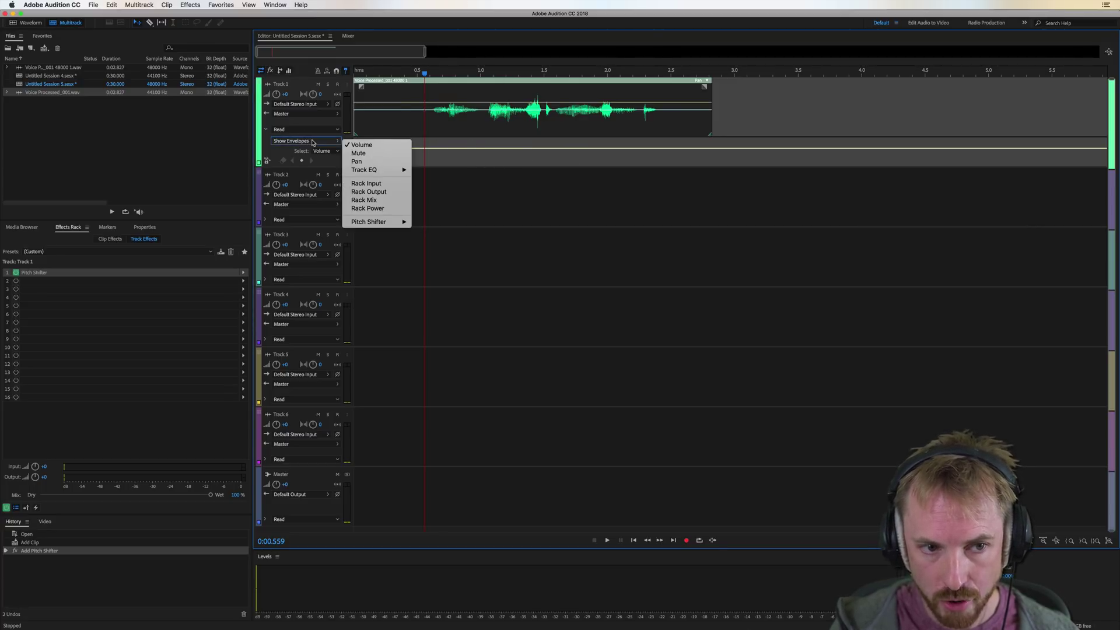
{"action": "mouse_move", "coordinate": [376, 223]}
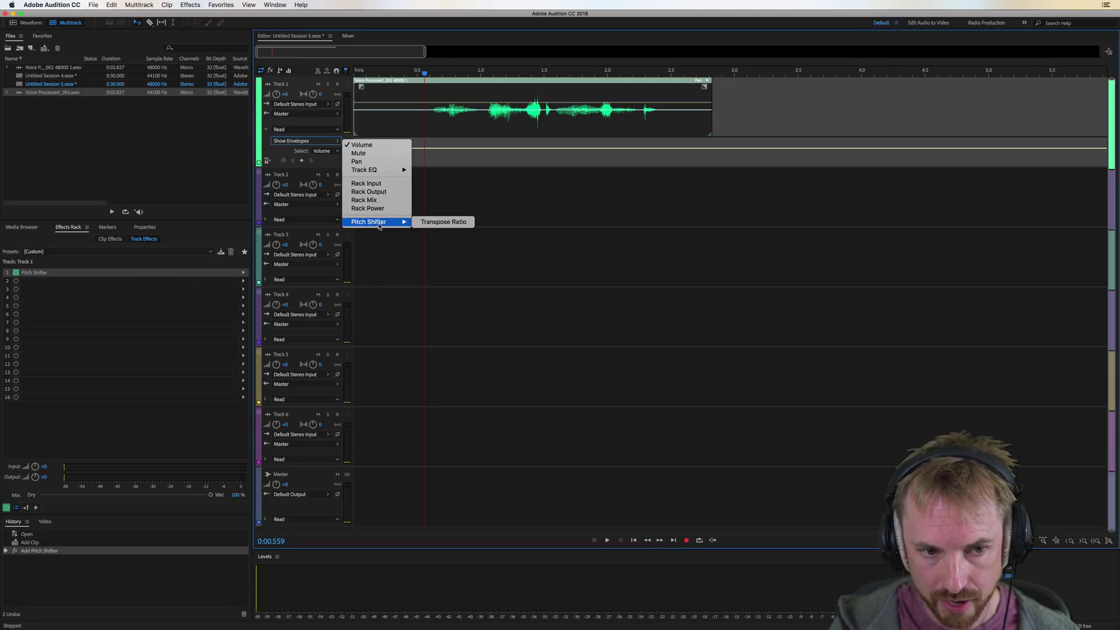
{"action": "left_click", "coordinate": [420, 221]}
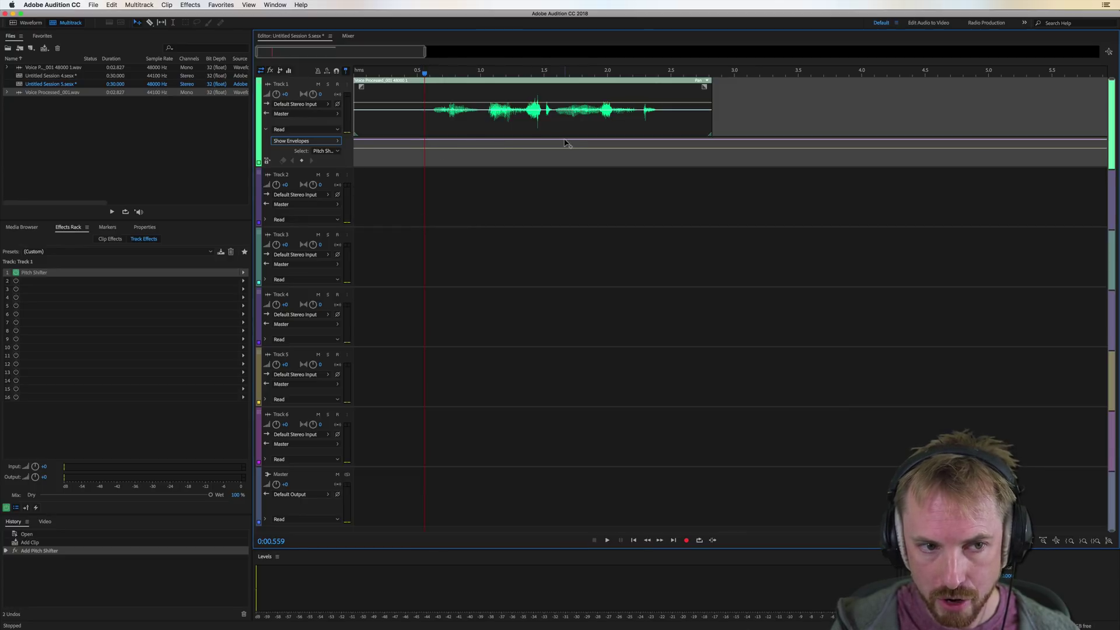
- Split the voice clip at about 1.057 s and move the second part to start near 1.3 s
{"action": "scroll", "coordinate": [471, 75], "scroll_direction": "up", "scroll_amount": 3}
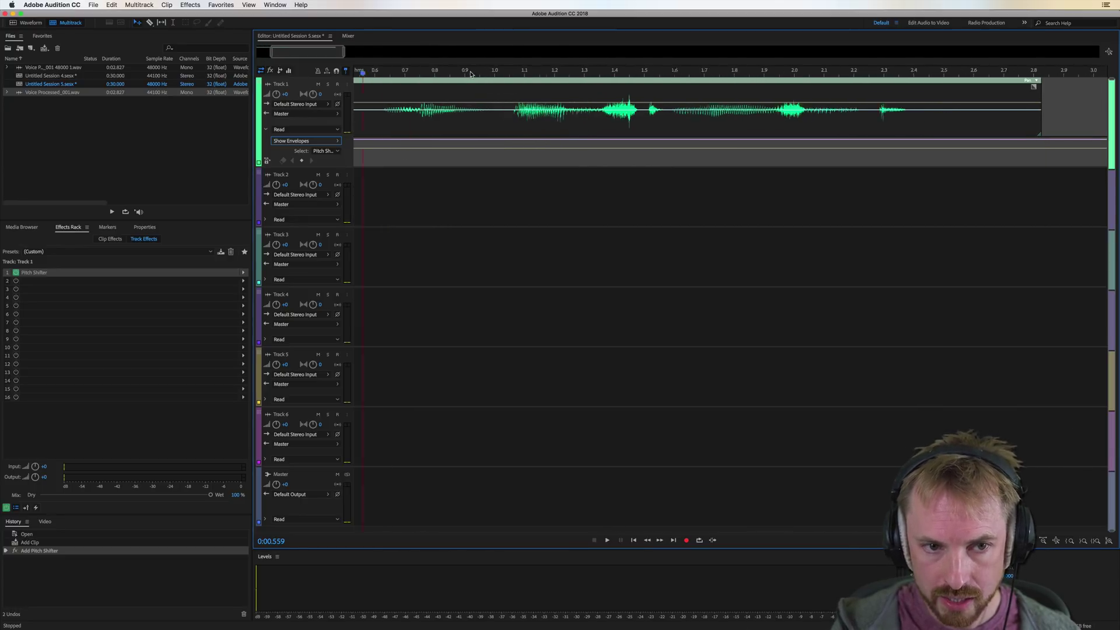
{"action": "key", "text": "t"}
{"action": "left_click", "coordinate": [516, 115]}
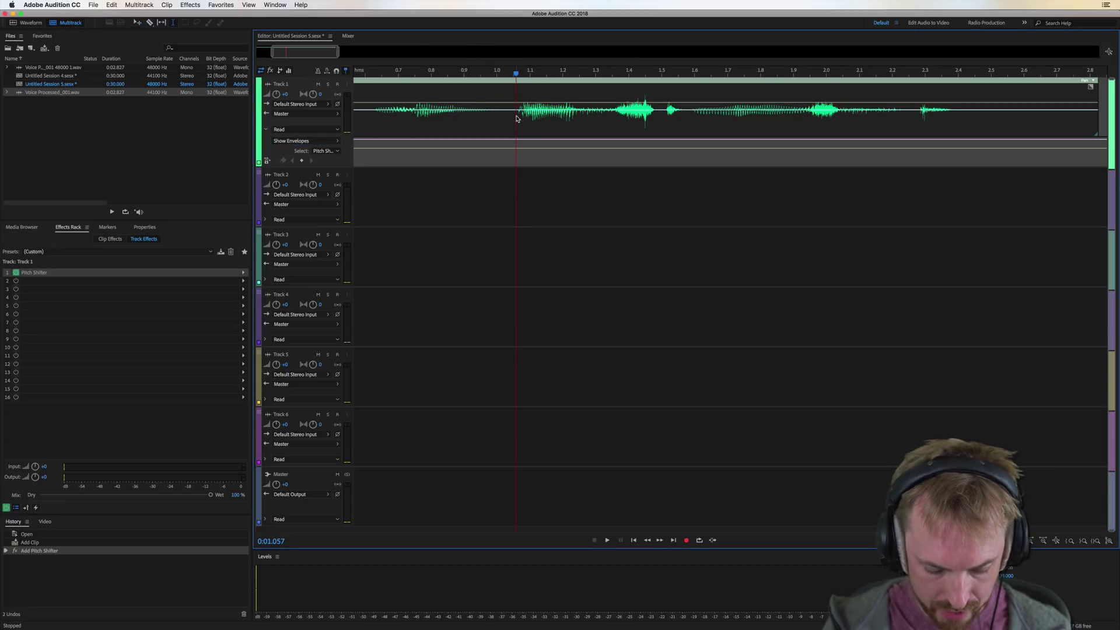
{"action": "key", "text": "super+k"}
{"action": "left_click_drag", "start_coordinate": [545, 124], "coordinate": [613, 116]}
- Paste three copies of the selected voice snippet around 1.2 s and nudge one slightly earlier
{"action": "key", "text": "super+c"}
{"action": "left_click", "coordinate": [592, 116]}
{"action": "key", "text": "super+v"}
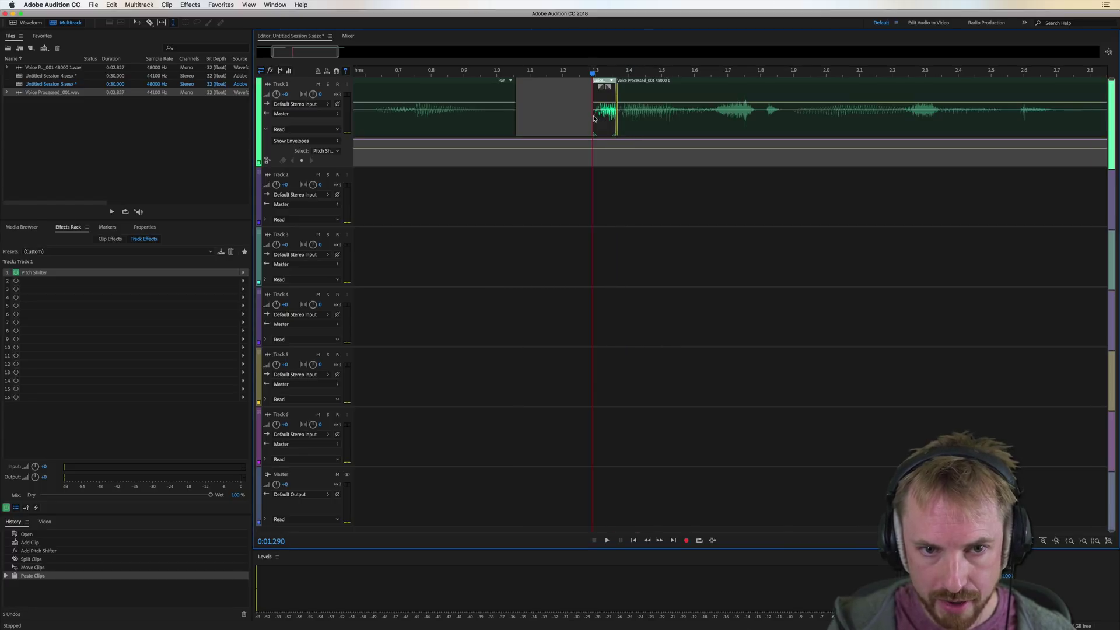
{"action": "left_click", "coordinate": [568, 118]}
{"action": "key", "text": "super+v"}
{"action": "left_click", "coordinate": [549, 121]}
{"action": "key", "text": "super+v"}
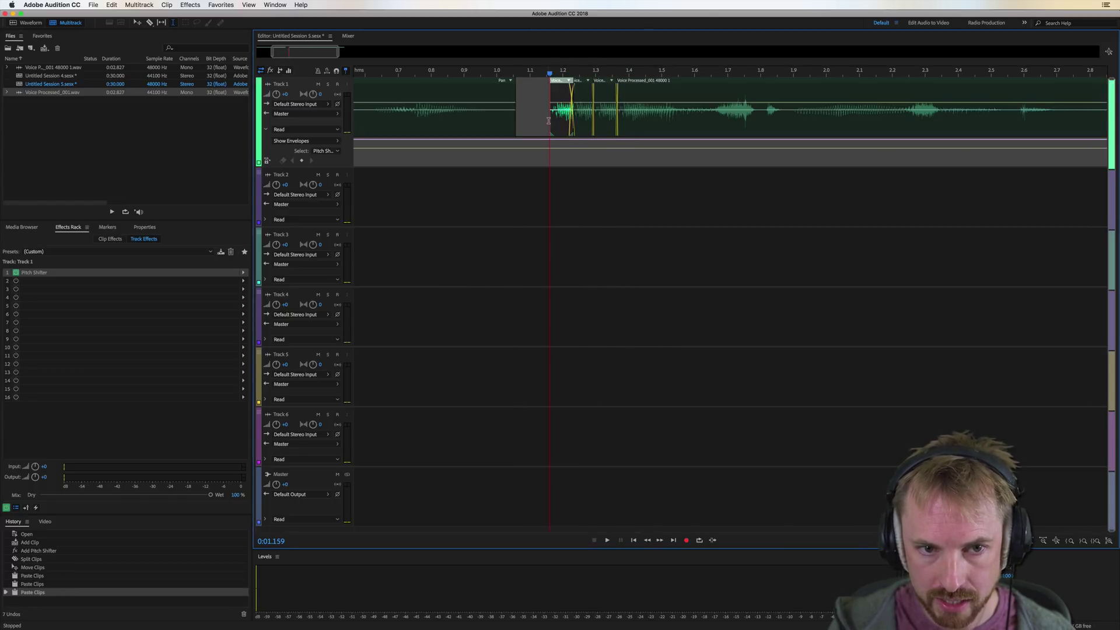
{"action": "left_click_drag", "start_coordinate": [559, 85], "coordinate": [532, 84]}
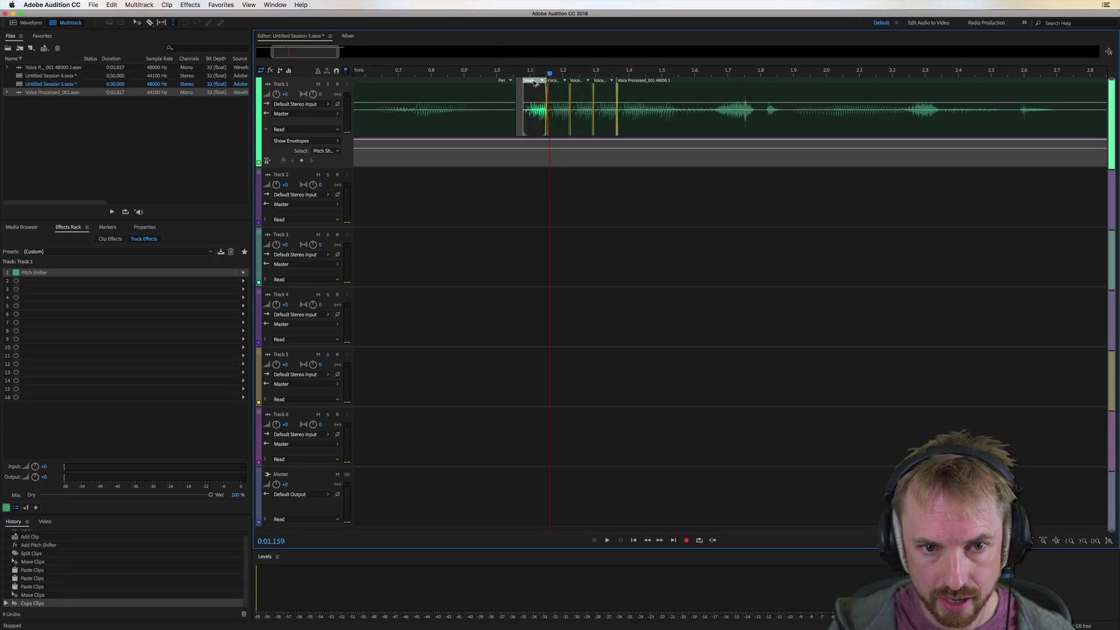
- Play the stuttered section from about 1.07 s and lower the Pitch Shifter envelope line
{"action": "left_click", "coordinate": [519, 93]}
{"action": "key", "text": "space"}
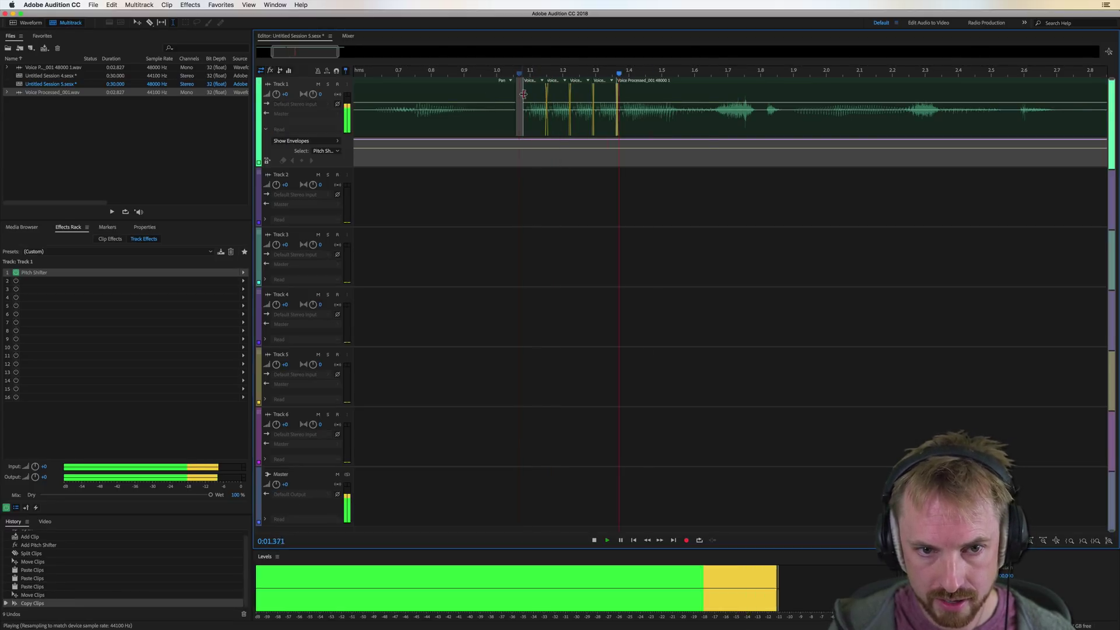
{"action": "key", "text": "space"}
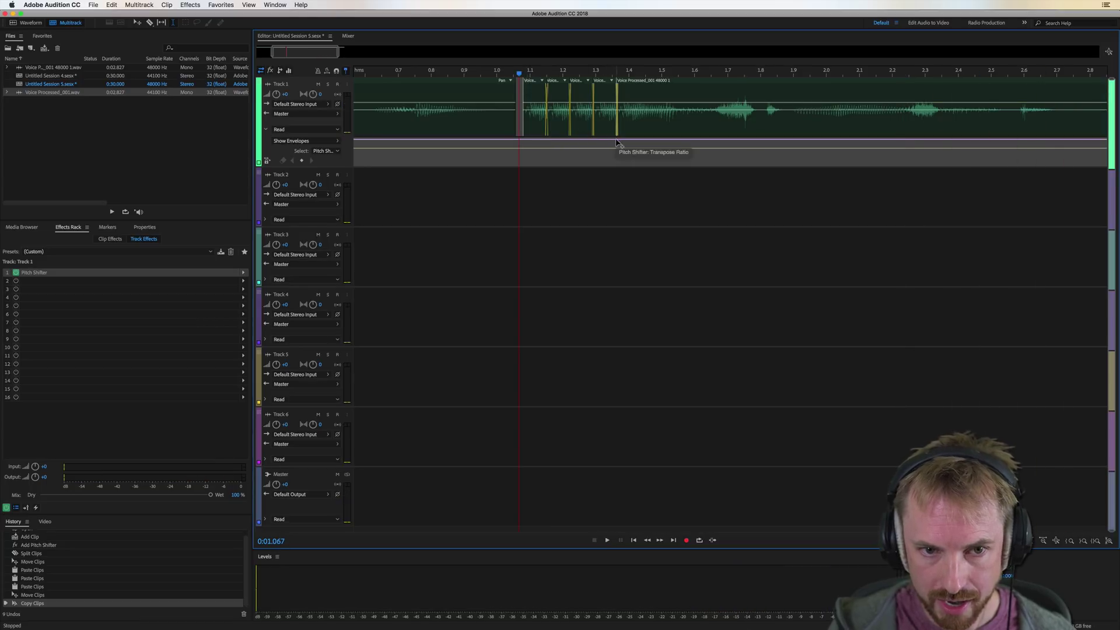
{"action": "left_click_drag", "start_coordinate": [618, 149], "coordinate": [616, 159]}
{"action": "key", "text": "space"}
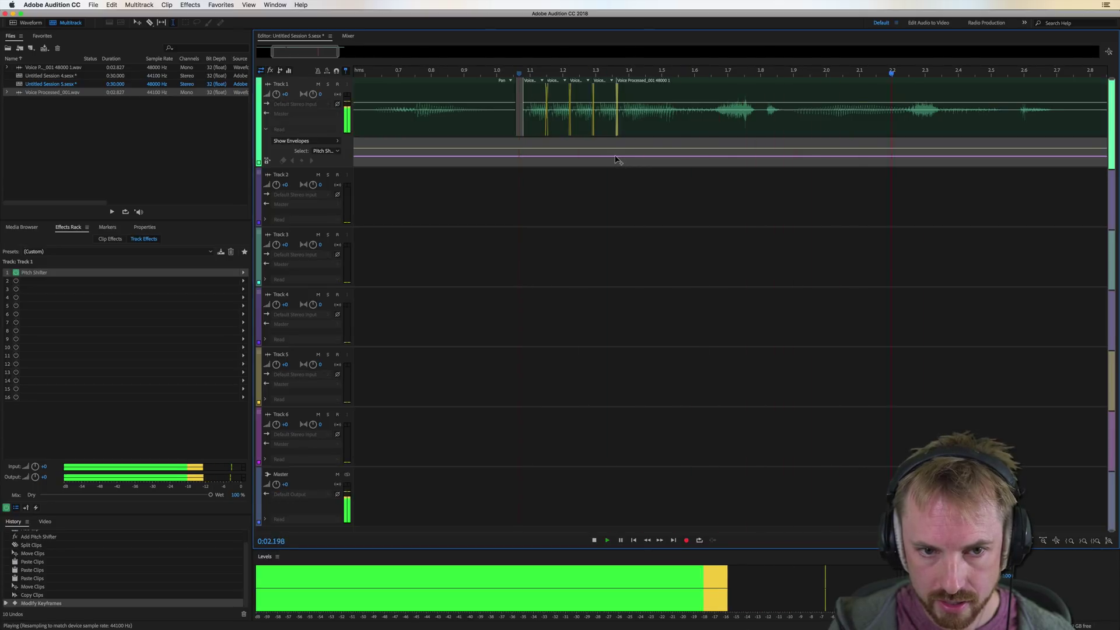
{"action": "key", "text": "space"}
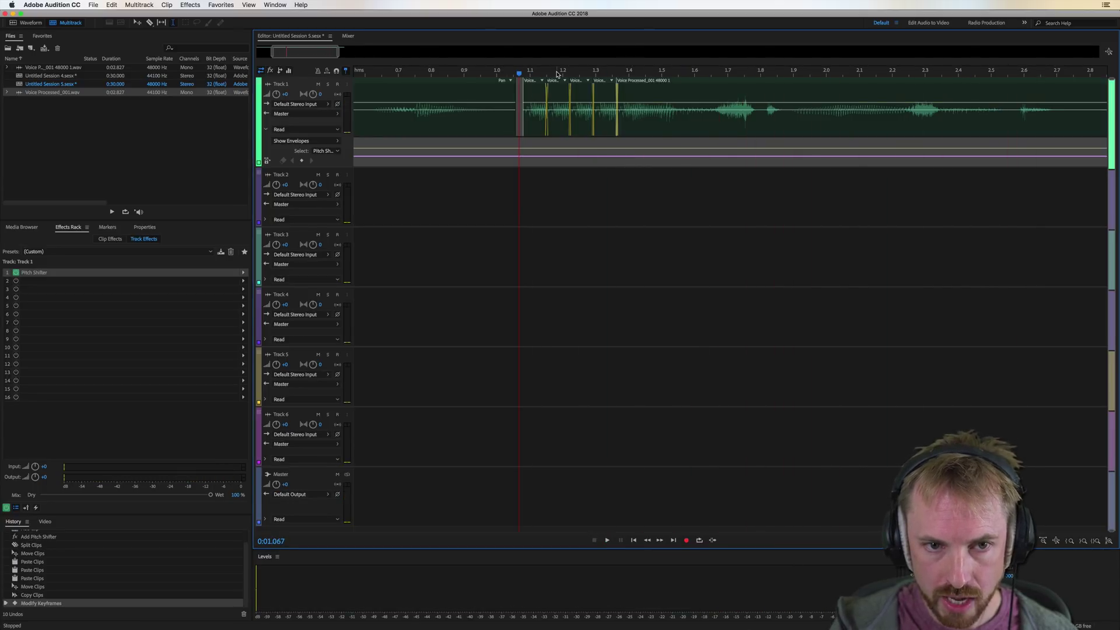
- Add a Transpose Ratio keyframe raised to 1.98 at the stutter and play from 0.576 s
{"action": "scroll", "coordinate": [557, 73], "scroll_direction": "up", "scroll_amount": 5}
{"action": "scroll", "coordinate": [324, 159], "scroll_direction": "up", "scroll_amount": 2}
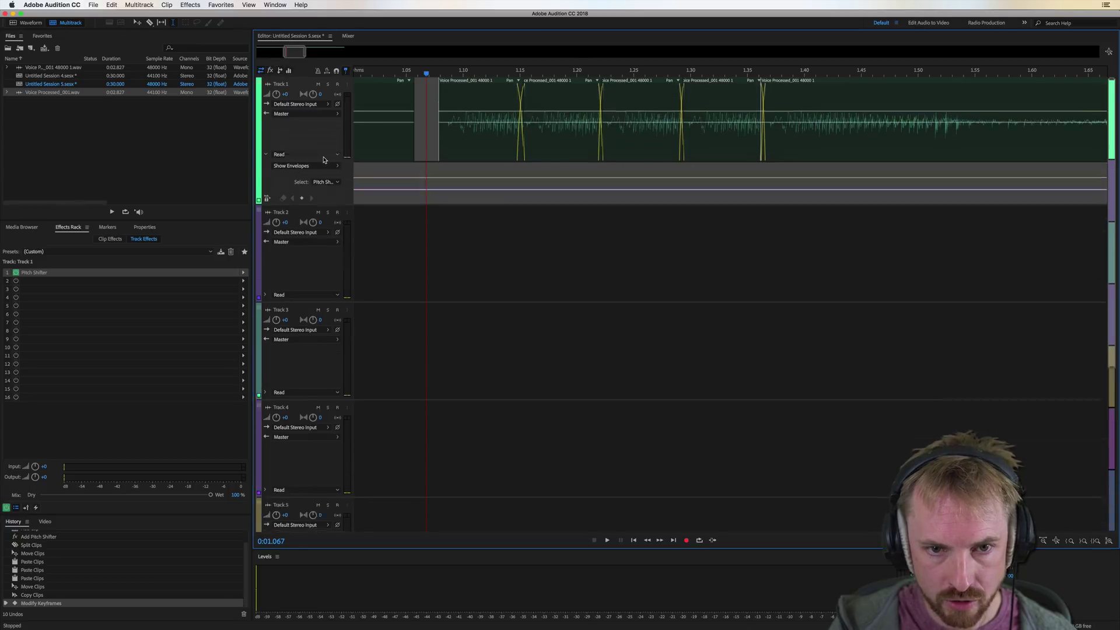
{"action": "scroll", "coordinate": [324, 159], "scroll_direction": "up", "scroll_amount": 4}
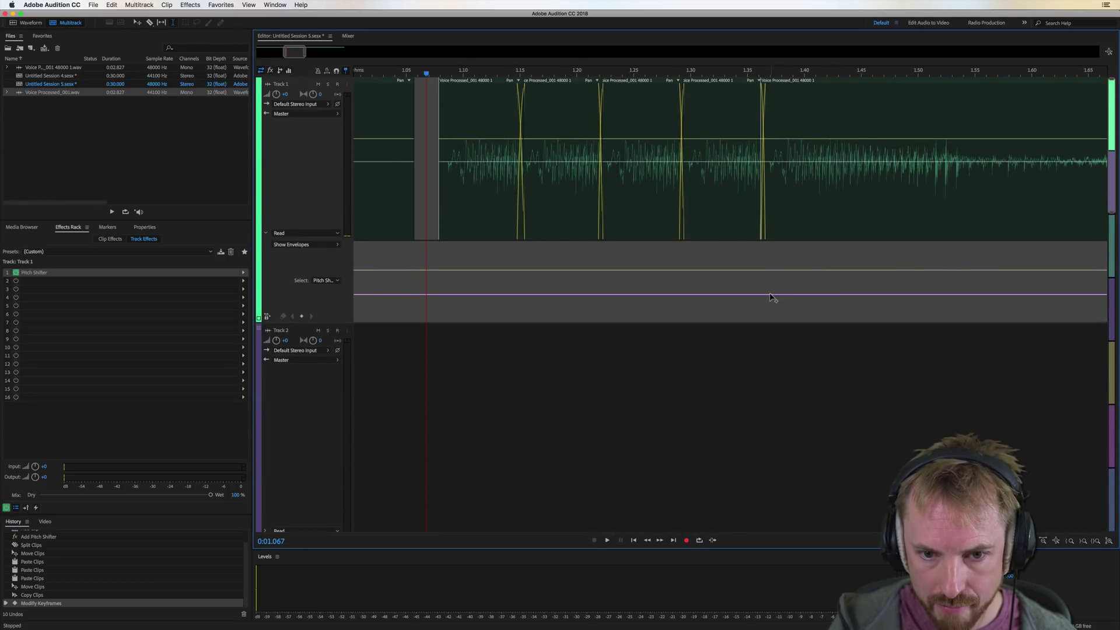
{"action": "left_click_drag", "start_coordinate": [769, 296], "coordinate": [427, 293]}
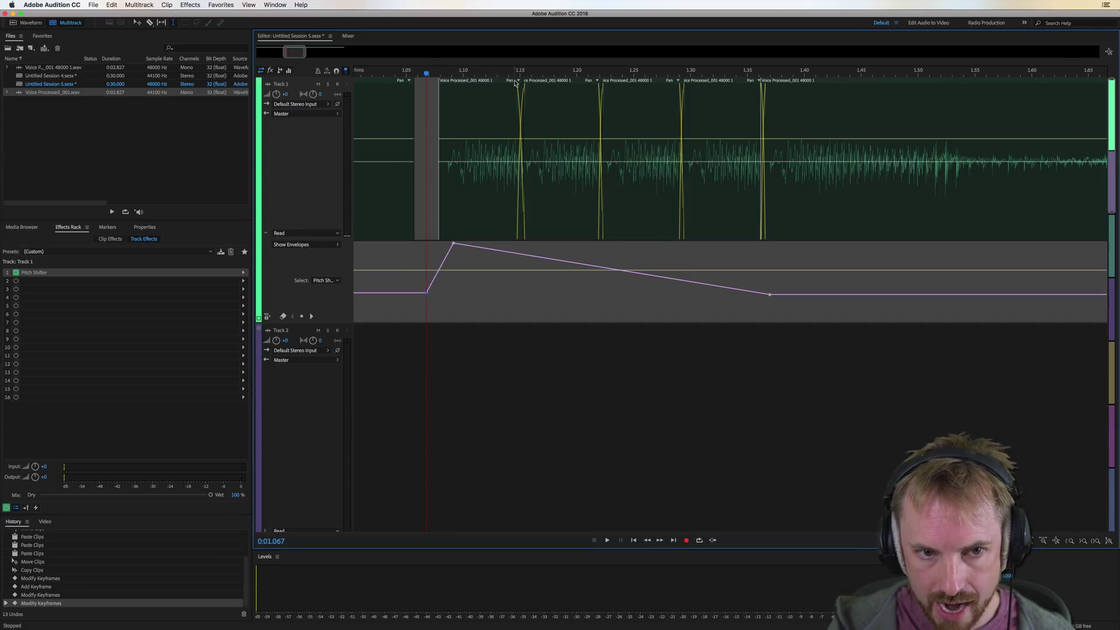
{"action": "scroll", "coordinate": [517, 73], "scroll_direction": "down", "scroll_amount": 5}
{"action": "left_click", "coordinate": [418, 73]}
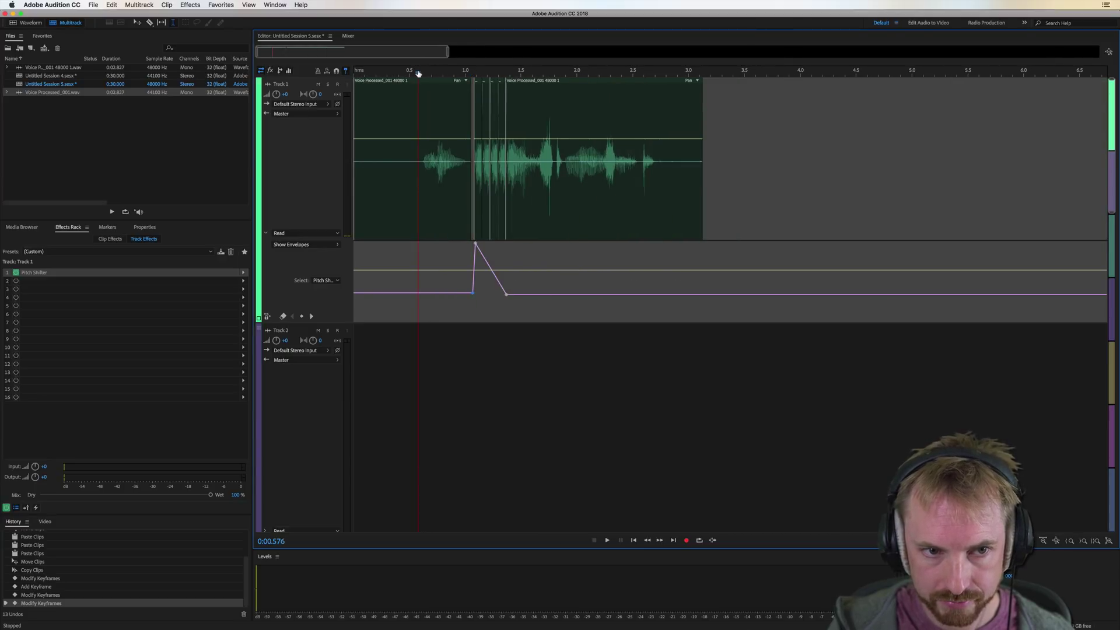
{"action": "key", "text": "space"}
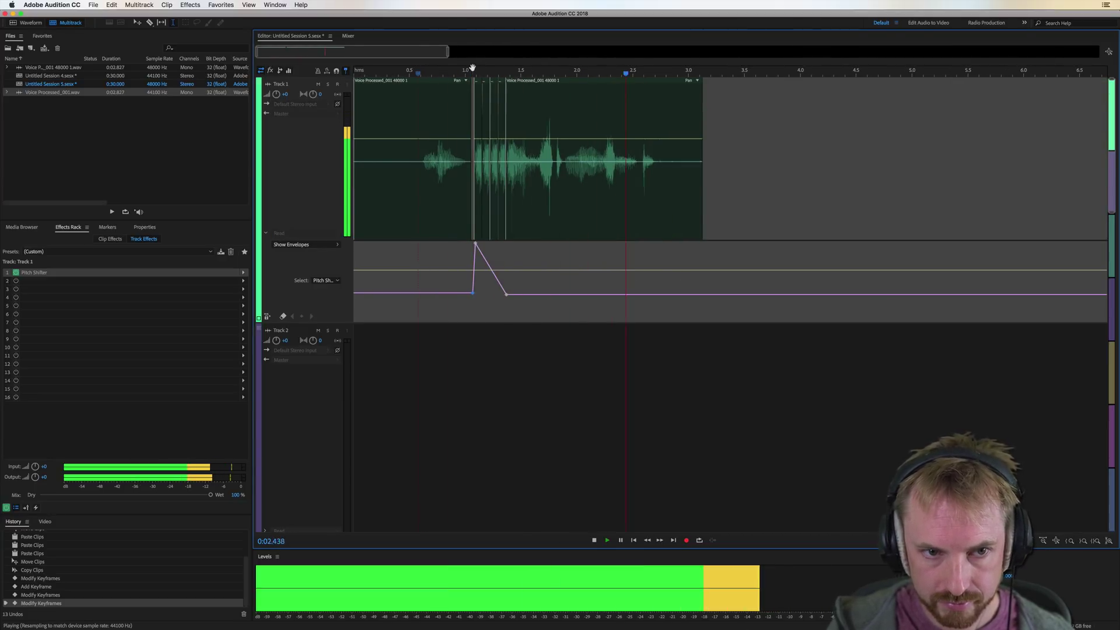
{"action": "key", "text": "space"}
{"action": "scroll", "coordinate": [470, 71], "scroll_direction": "up", "scroll_amount": 5}
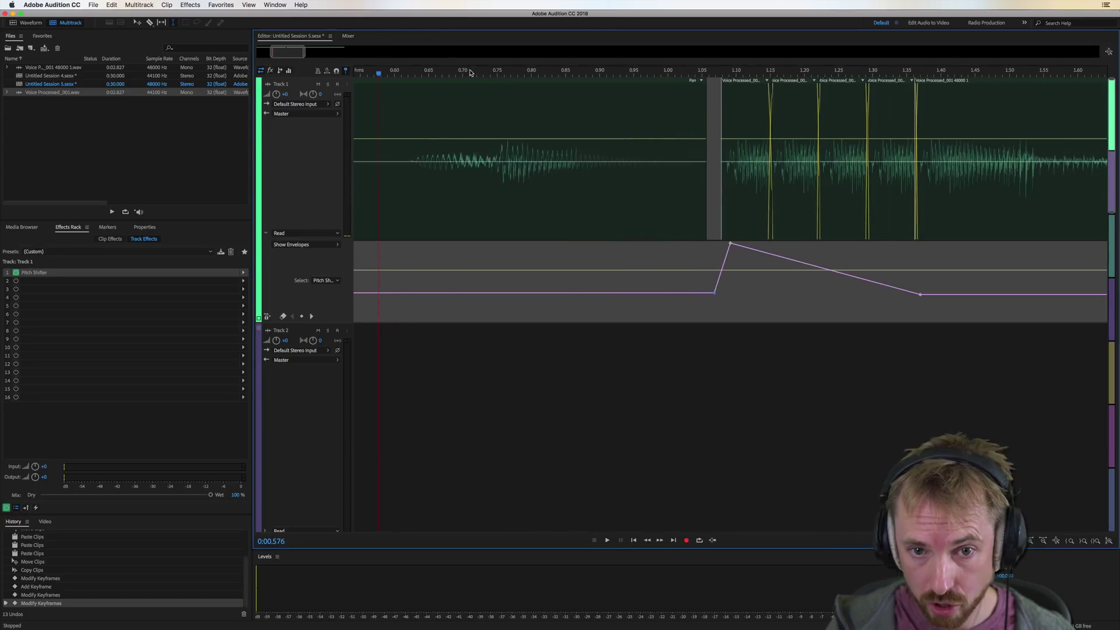
- Lower the peak pitch keyframe to 0.500 and play back the adjusted pitch
{"action": "scroll", "coordinate": [688, 248], "scroll_direction": "right", "scroll_amount": 2}
{"action": "left_click_drag", "start_coordinate": [688, 245], "coordinate": [689, 325]}
{"action": "key", "text": "space"}
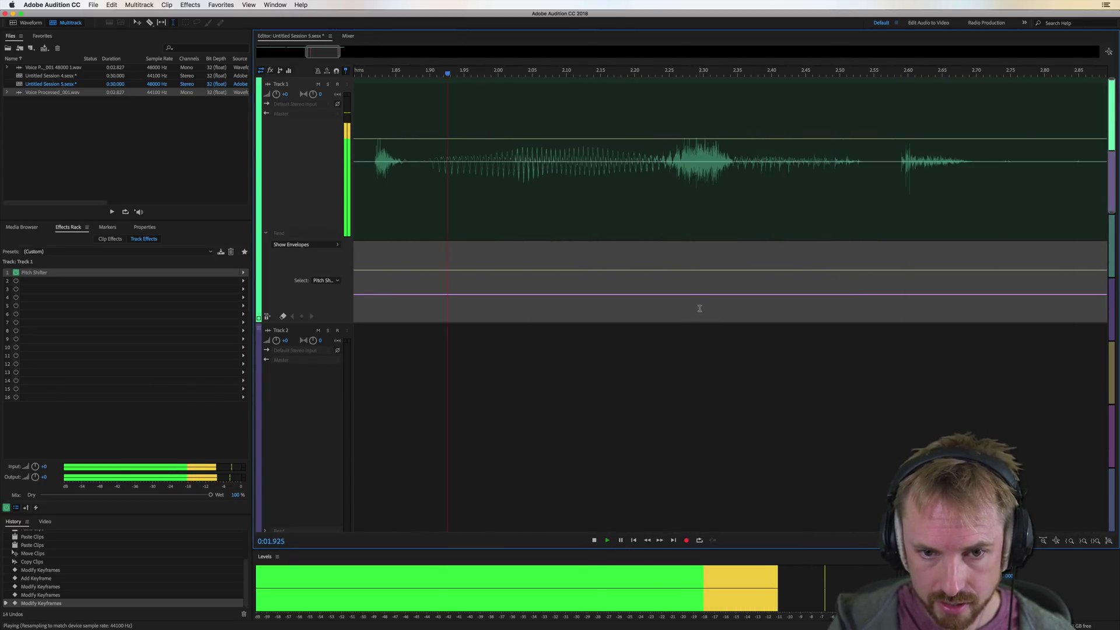
{"action": "key", "text": "space"}
- Add zigzag keyframes: one down to 0.929, two raised peaks, then a lowered tail, and play
{"action": "scroll", "coordinate": [742, 97], "scroll_direction": "down", "scroll_amount": 5}
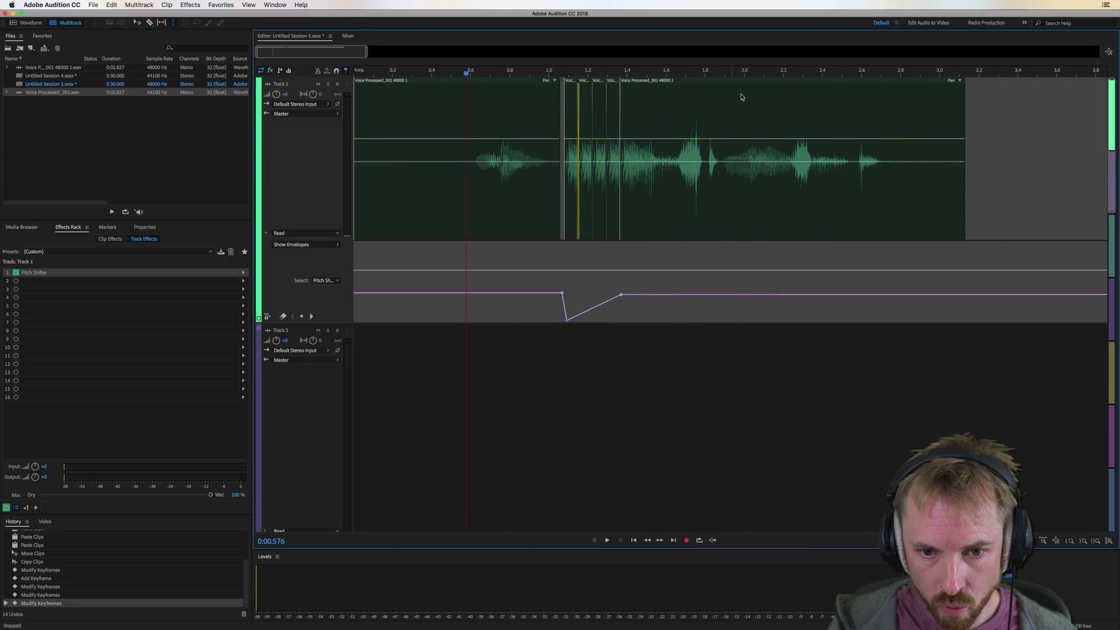
{"action": "left_click", "coordinate": [638, 294]}
{"action": "left_click_drag", "start_coordinate": [653, 295], "coordinate": [701, 299]}
{"action": "left_click_drag", "start_coordinate": [716, 298], "coordinate": [771, 257]}
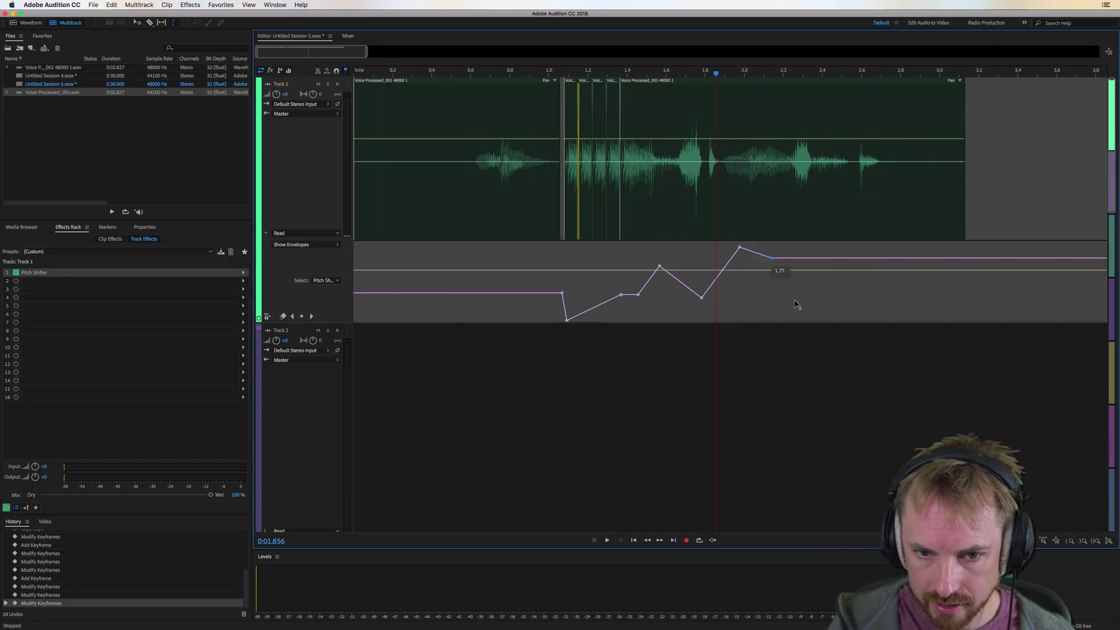
{"action": "left_click_drag", "start_coordinate": [795, 303], "coordinate": [844, 311]}
{"action": "left_click", "coordinate": [424, 327]}
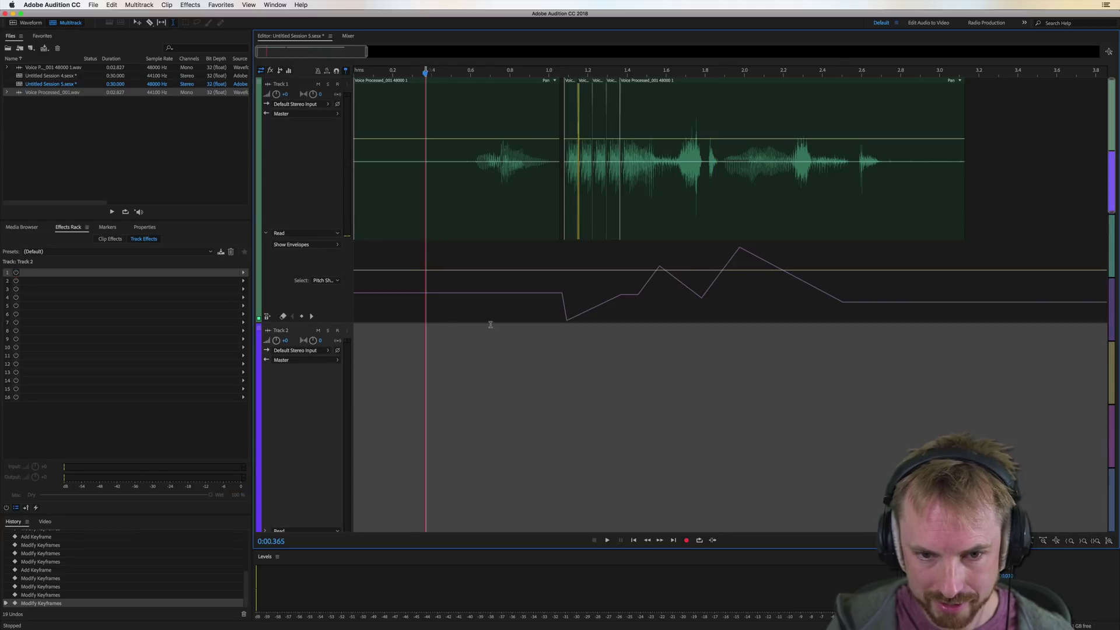
{"action": "left_click", "coordinate": [450, 326]}
{"action": "key", "text": "space"}
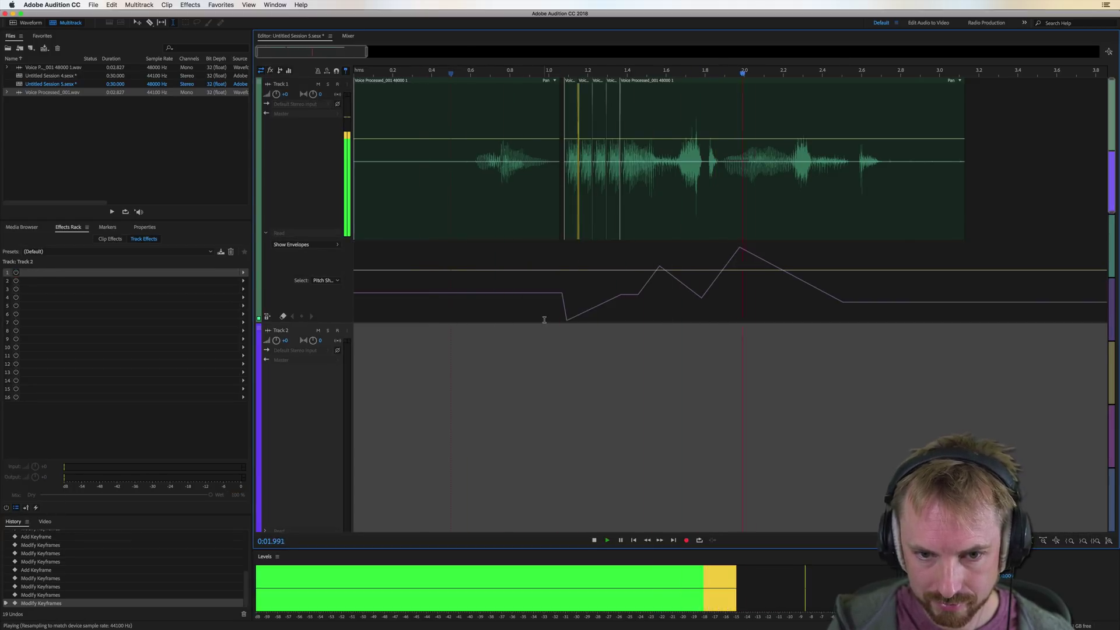
- Switch Track 1's pitch envelope to Spline Curves and play the smoothed result
{"action": "key", "text": "space"}
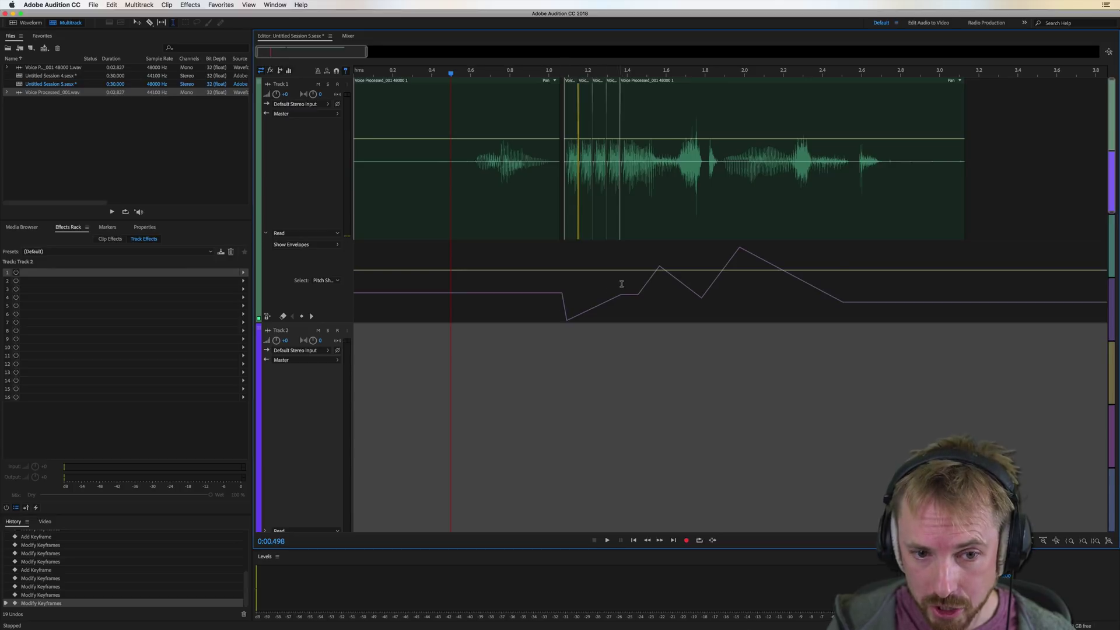
{"action": "right_click", "coordinate": [634, 296]}
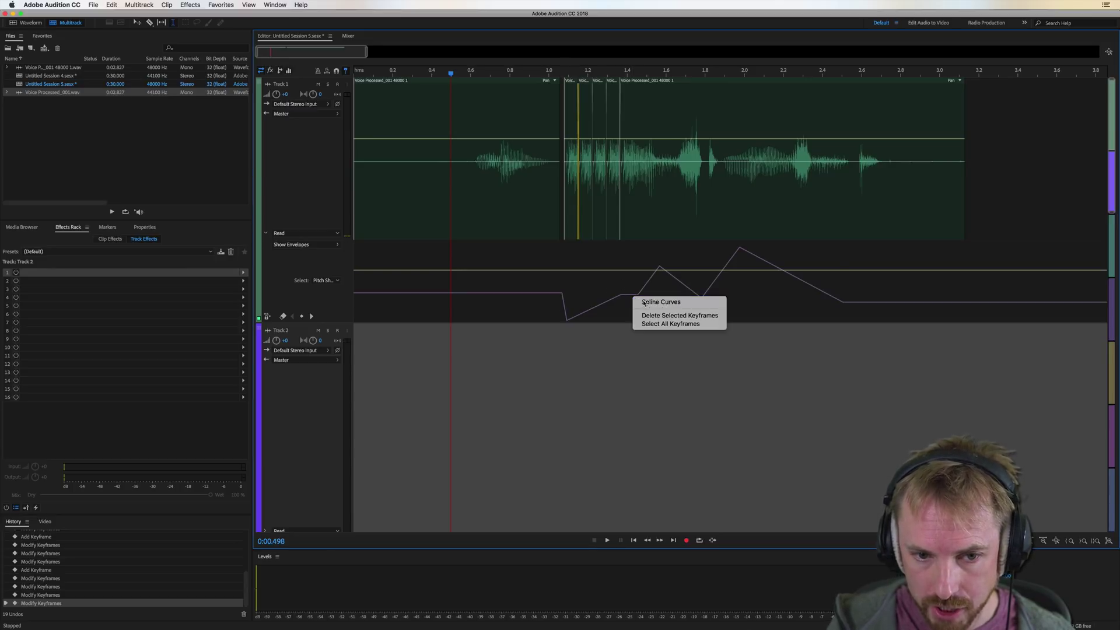
{"action": "left_click", "coordinate": [644, 303]}
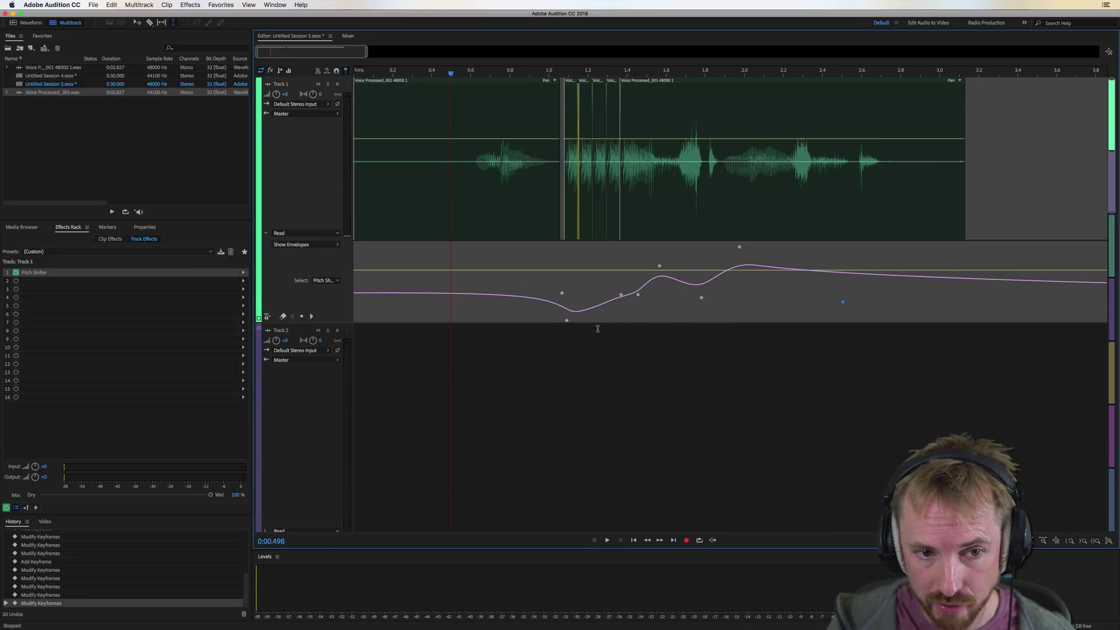
{"action": "key", "text": "space"}
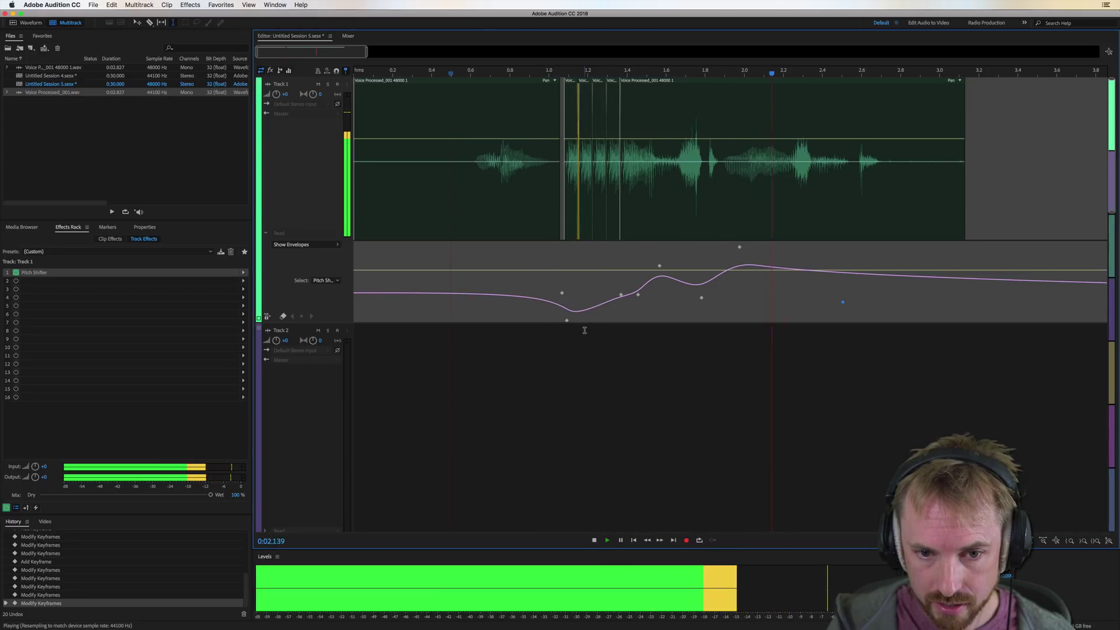
{"action": "key", "text": "space"}
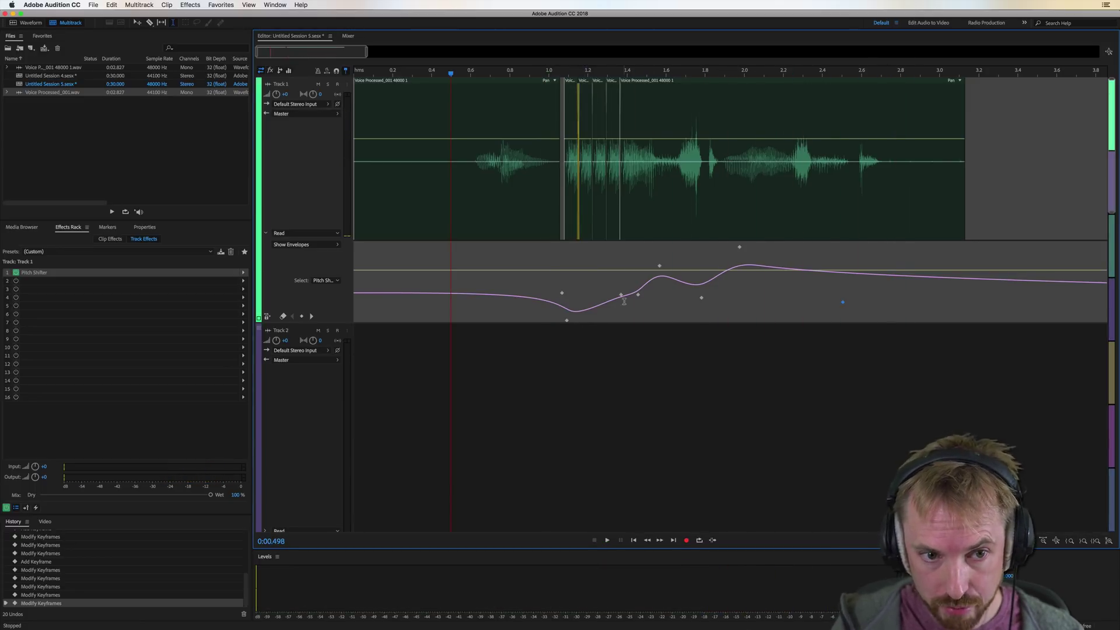